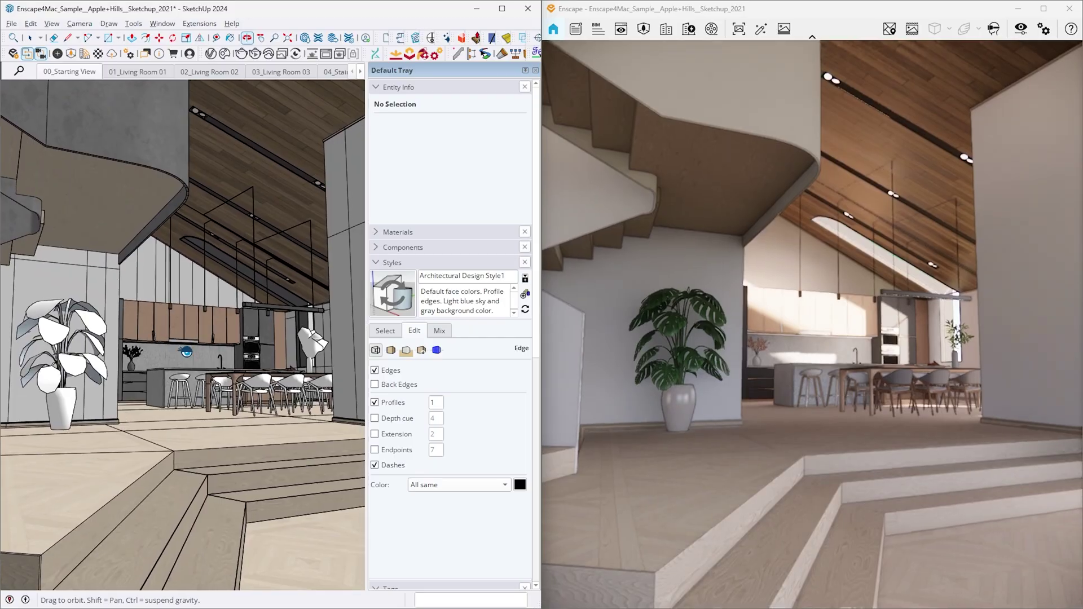
- Walk and orbit around the Pavilion model, then launch Enscape's live rendering beside SketchUp
{"action": "left_click_drag", "start_coordinate": [186, 353], "coordinate": [171, 327]}
{"action": "middle_click_drag", "start_coordinate": [171, 327], "coordinate": [171, 348]}
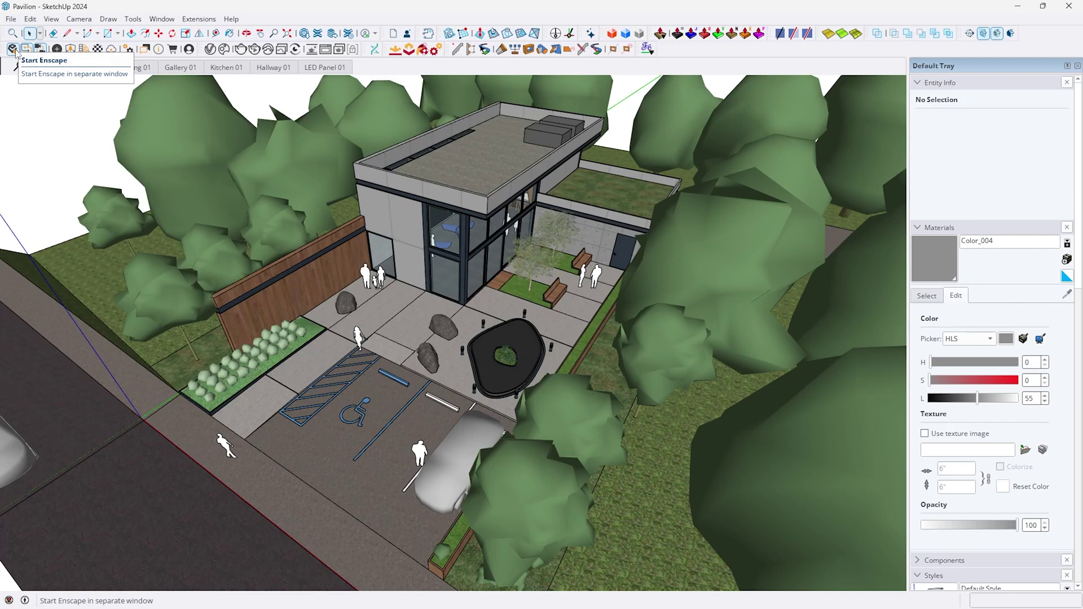
{"action": "left_click", "coordinate": [13, 49]}
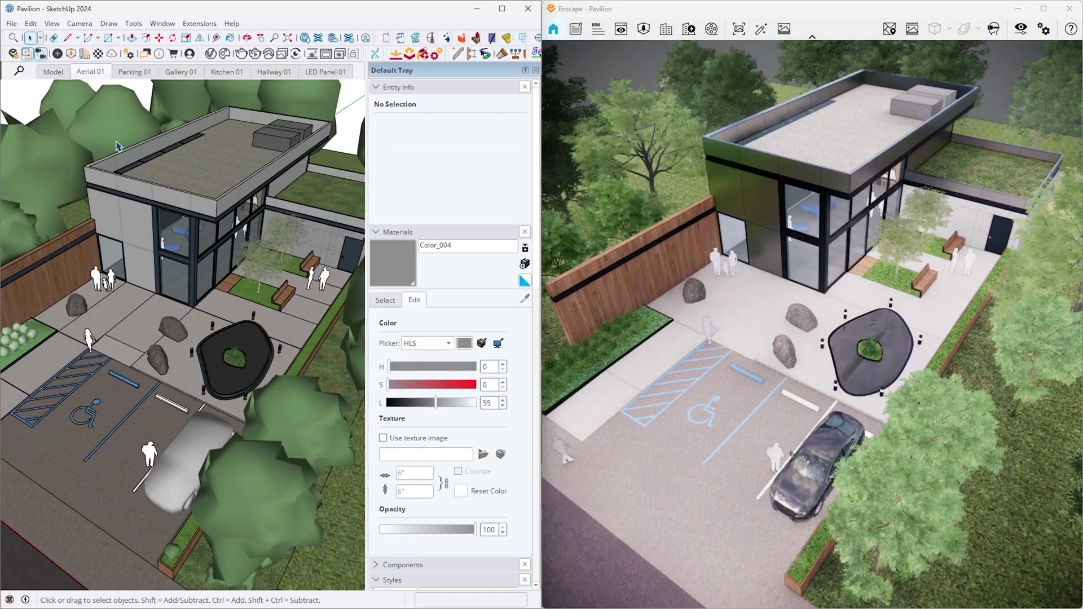
- Orbit the pavilion down to ground level and rotate the kitchen sofa to a new angle
{"action": "middle_click_drag", "start_coordinate": [269, 317], "coordinate": [292, 418]}
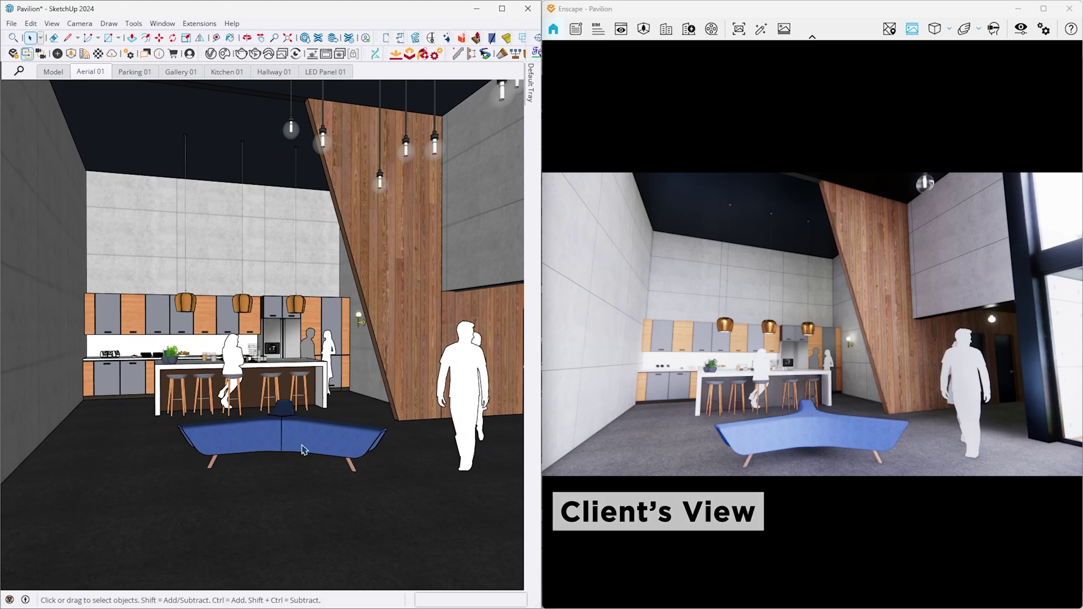
{"action": "left_click", "coordinate": [299, 446]}
{"action": "key", "text": "m"}
{"action": "left_click", "coordinate": [405, 456]}
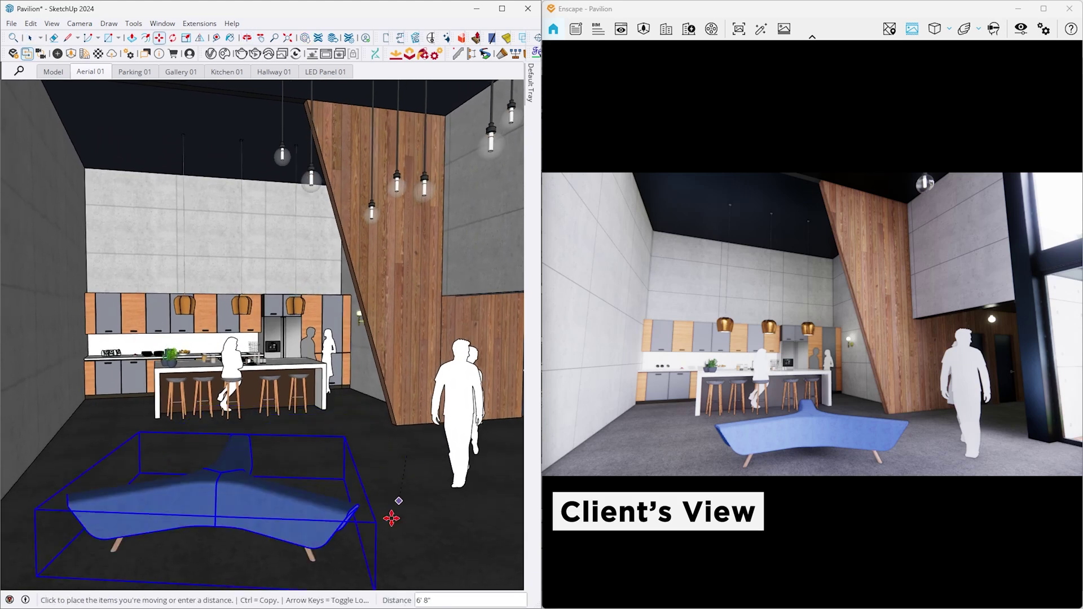
{"action": "key", "text": "Escape"}
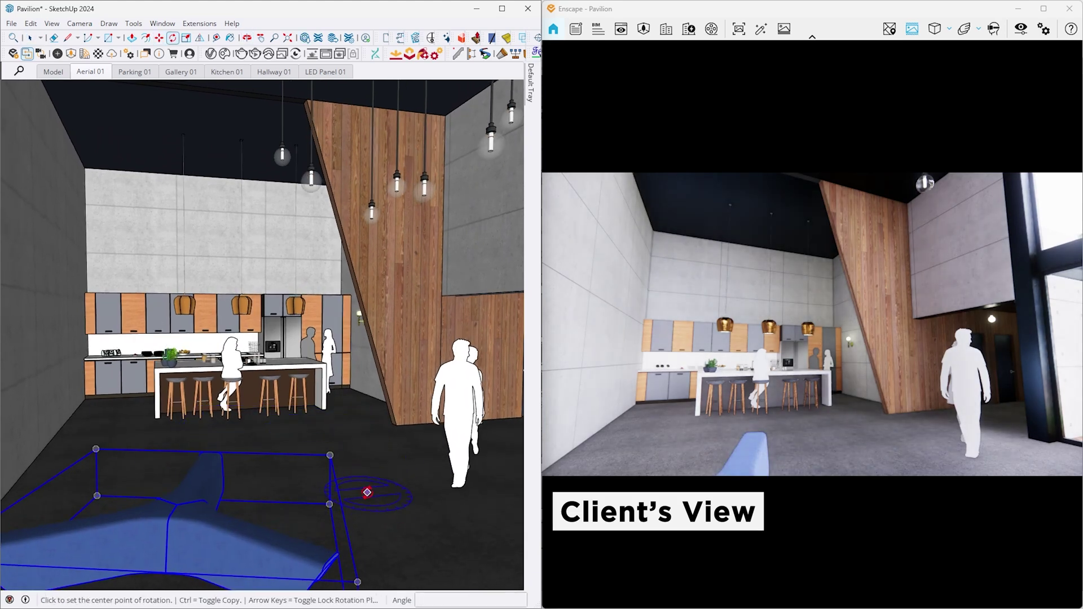
{"action": "left_click", "coordinate": [363, 483]}
{"action": "key", "text": "m"}
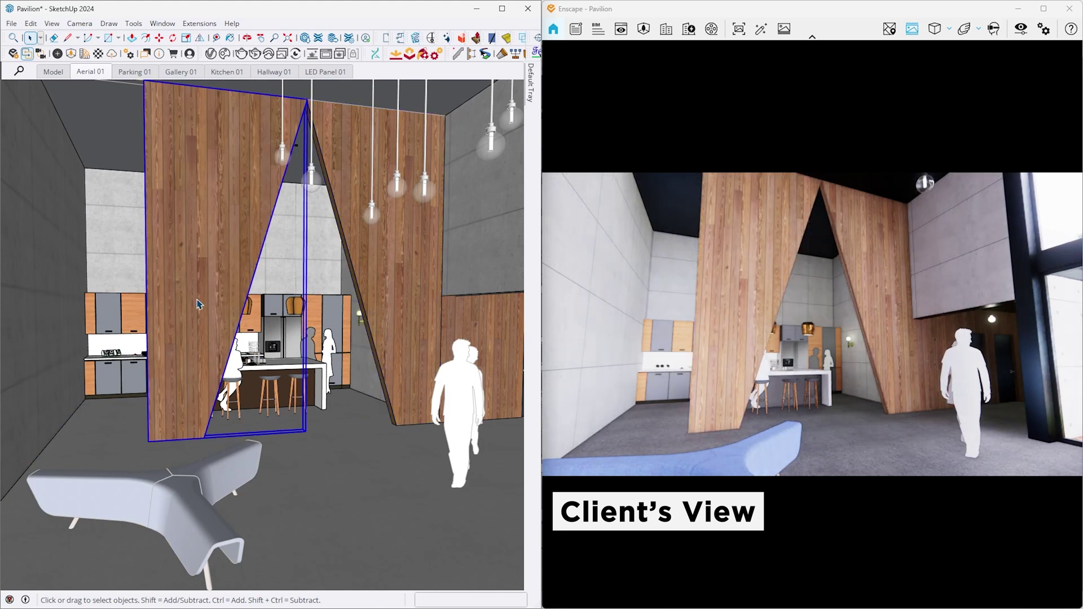
- Shift the angled wood panel further left and return to Select
{"action": "key", "text": "m"}
{"action": "left_click", "coordinate": [149, 440]}
{"action": "left_click", "coordinate": [34, 429]}
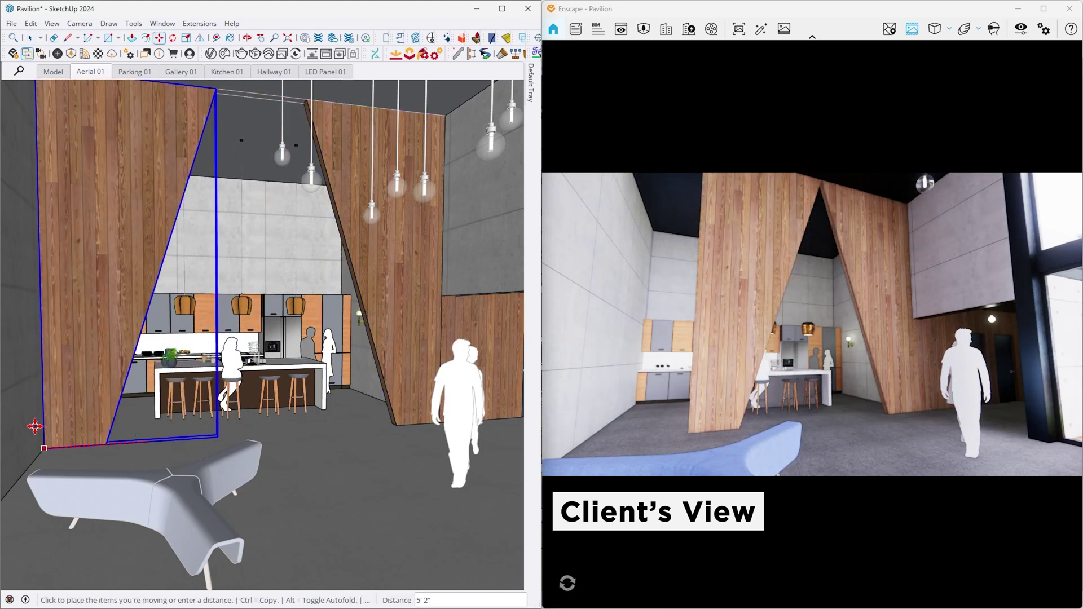
{"action": "key", "text": "space"}
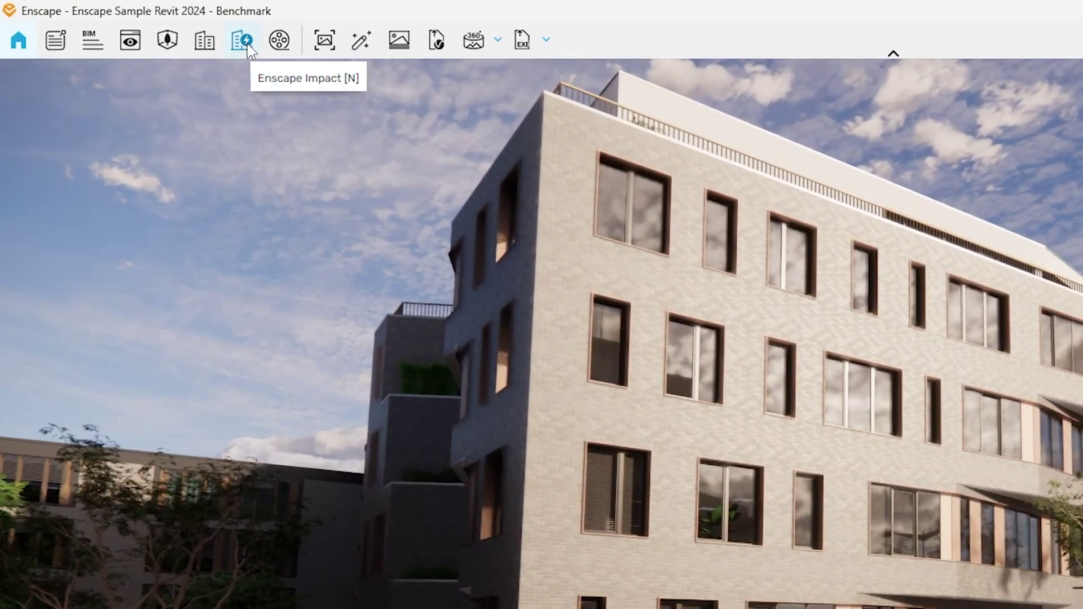
- Set the Impact build year to 2021 and view the dashboard's 169.54 kW heating peak
{"action": "left_click", "coordinate": [242, 40]}
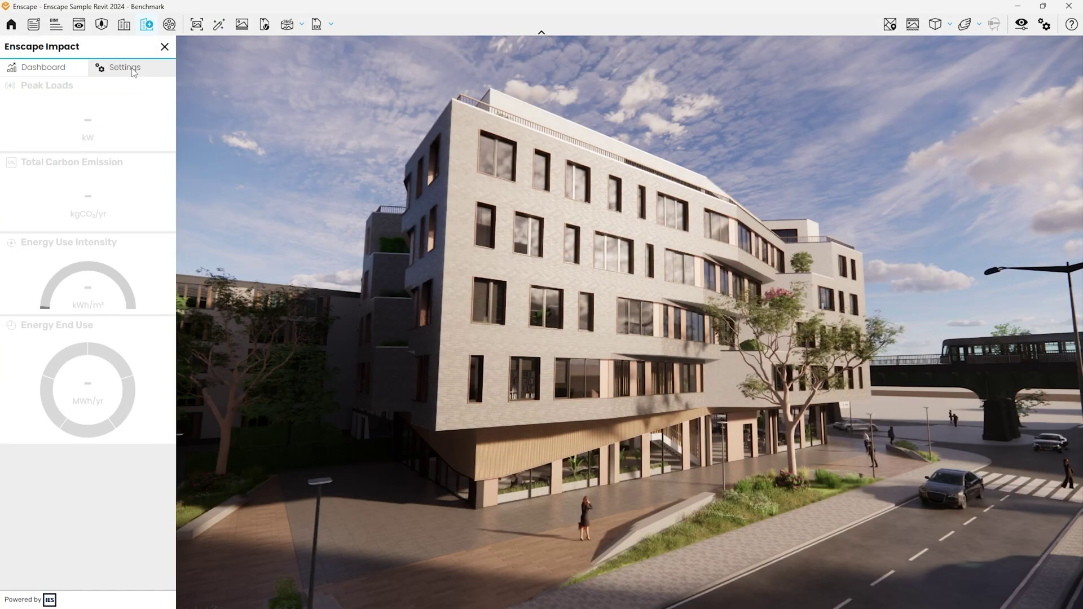
{"action": "left_click", "coordinate": [125, 68]}
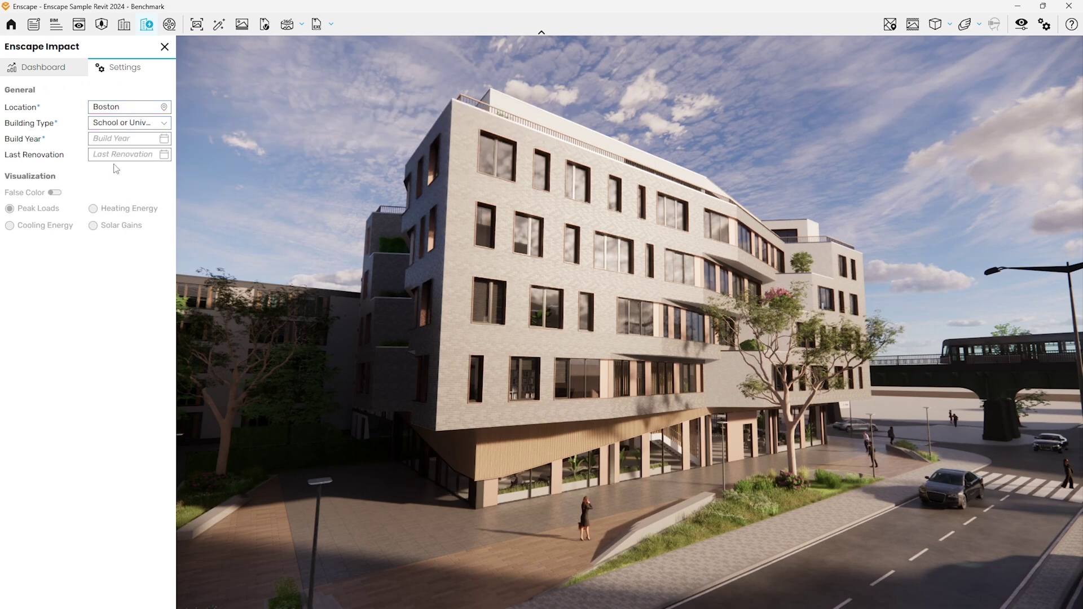
{"action": "left_click", "coordinate": [123, 140]}
{"action": "left_click", "coordinate": [94, 189]}
{"action": "left_click", "coordinate": [62, 68]}
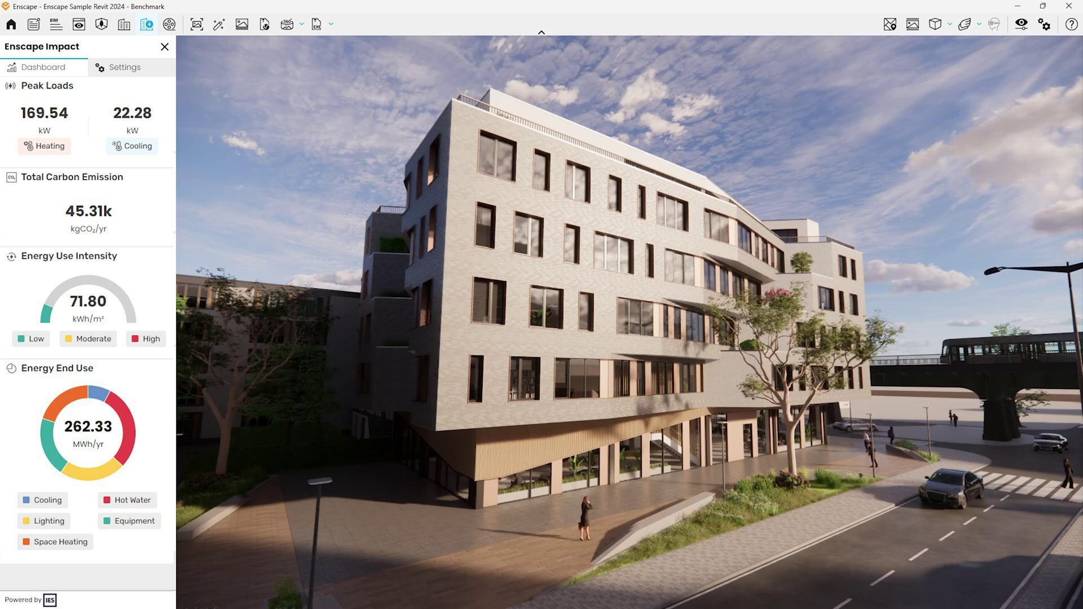
- Turn on False Color and cycle Heating, Cooling and Solar Gains overlays, ending on Peak Loads
{"action": "left_click", "coordinate": [121, 68]}
{"action": "left_click", "coordinate": [55, 193]}
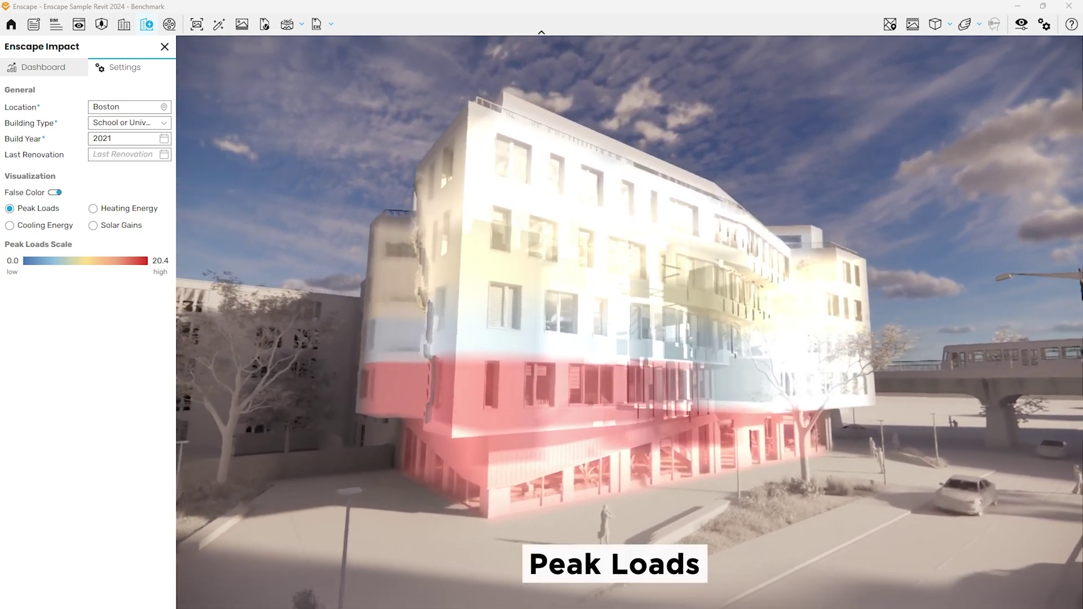
{"action": "left_click", "coordinate": [93, 209]}
{"action": "left_click", "coordinate": [10, 226]}
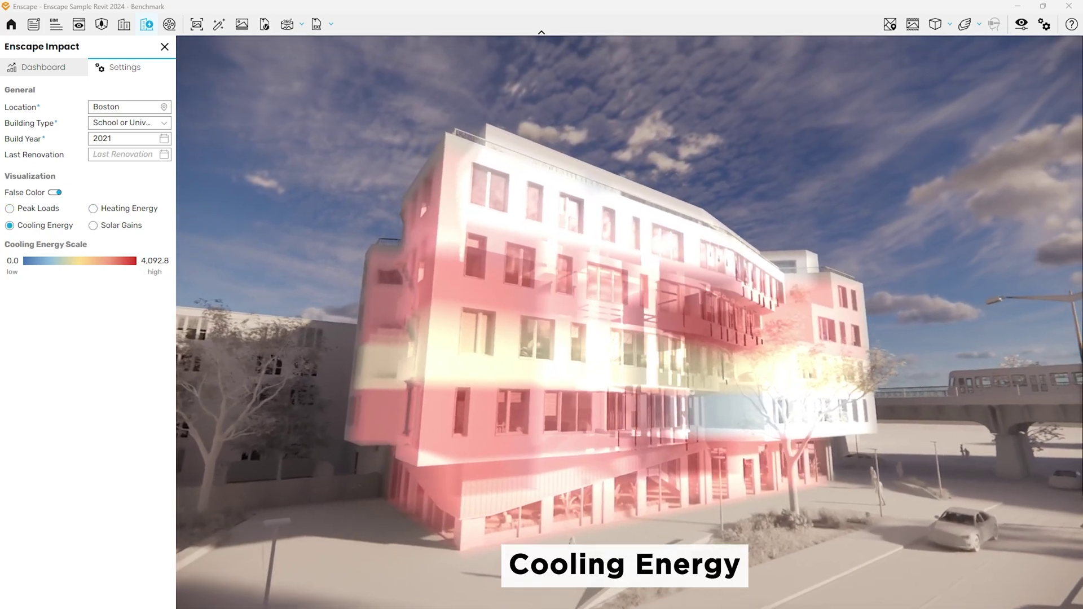
{"action": "left_click", "coordinate": [93, 225]}
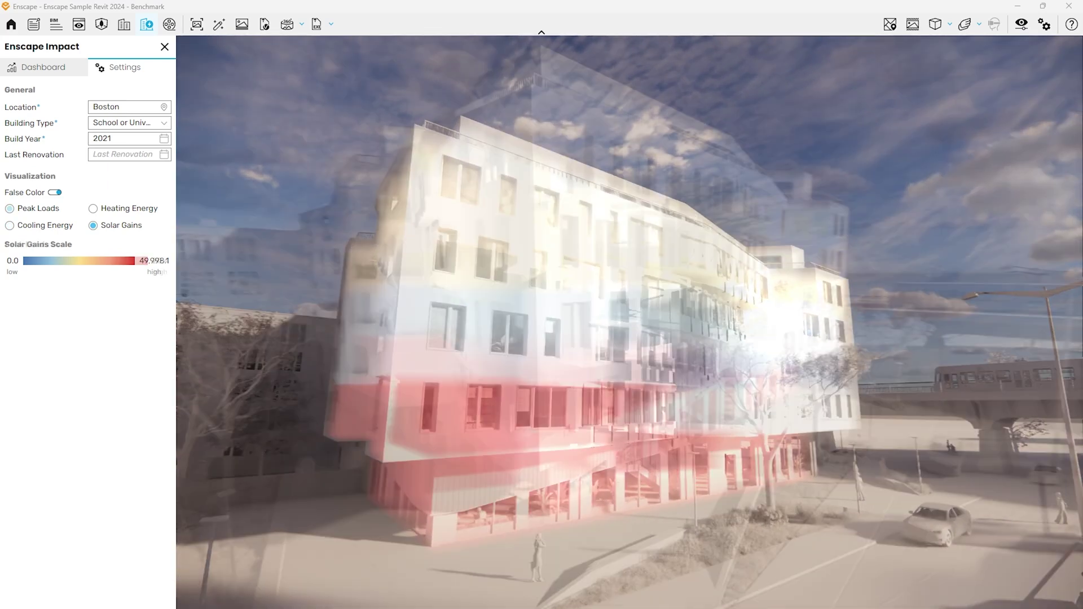
{"action": "left_click", "coordinate": [10, 209]}
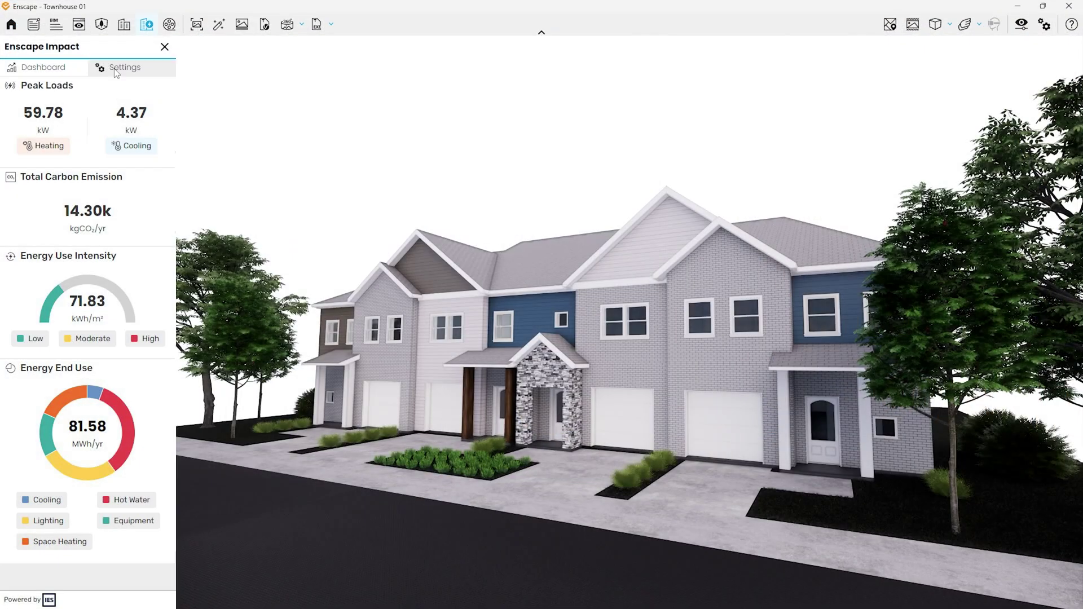
- Enable False Color on the townhouse, cycling Heating, Solar Gains and Cooling before Peak Loads
{"action": "left_click", "coordinate": [116, 72]}
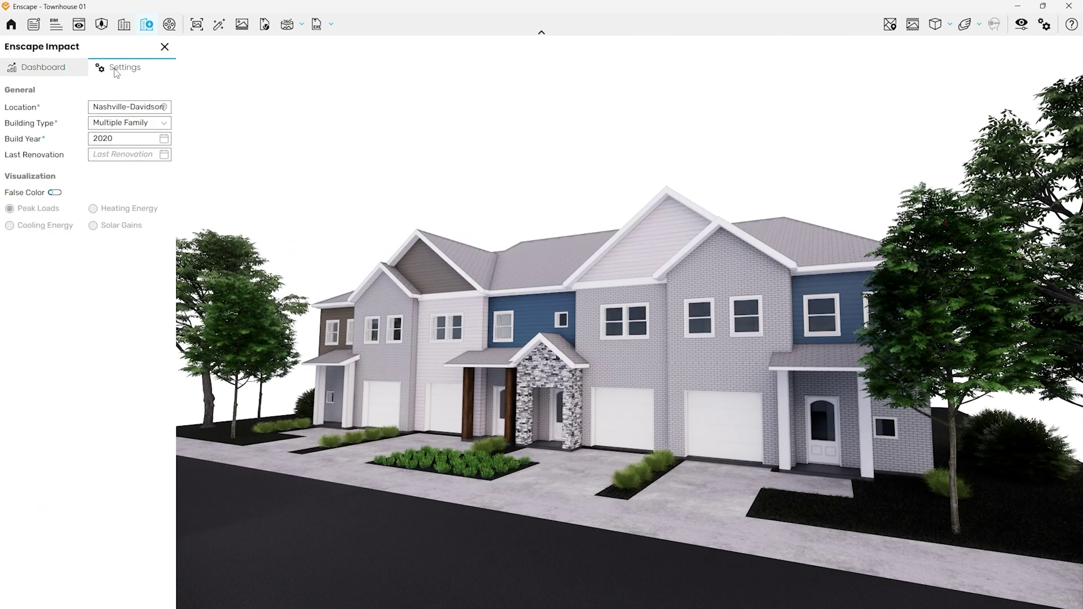
{"action": "left_click", "coordinate": [55, 193]}
{"action": "left_click", "coordinate": [94, 208]}
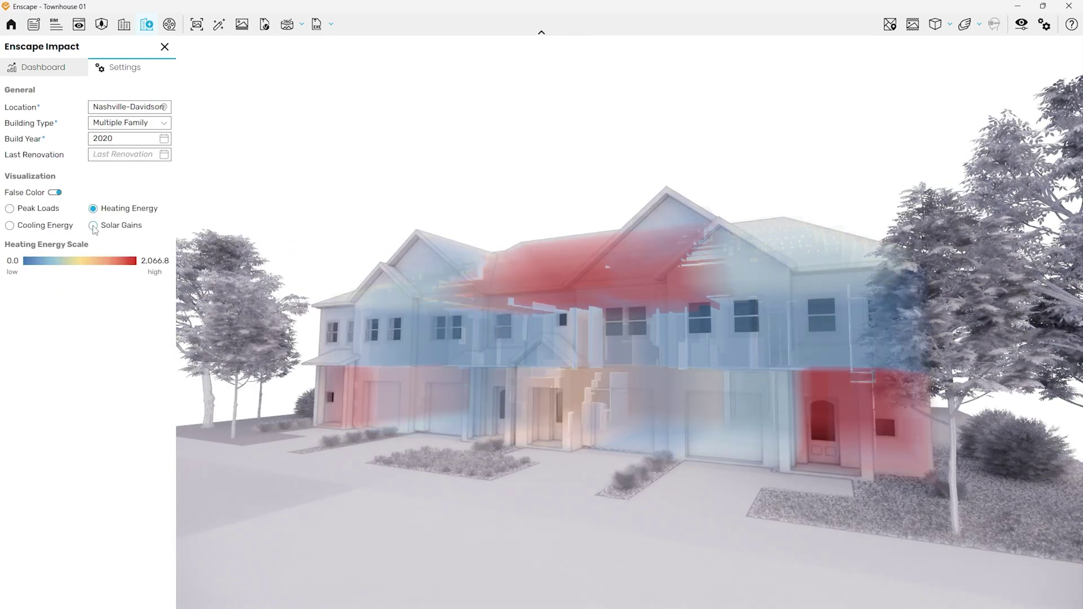
{"action": "left_click", "coordinate": [93, 225]}
{"action": "left_click", "coordinate": [16, 228]}
{"action": "left_click", "coordinate": [10, 208]}
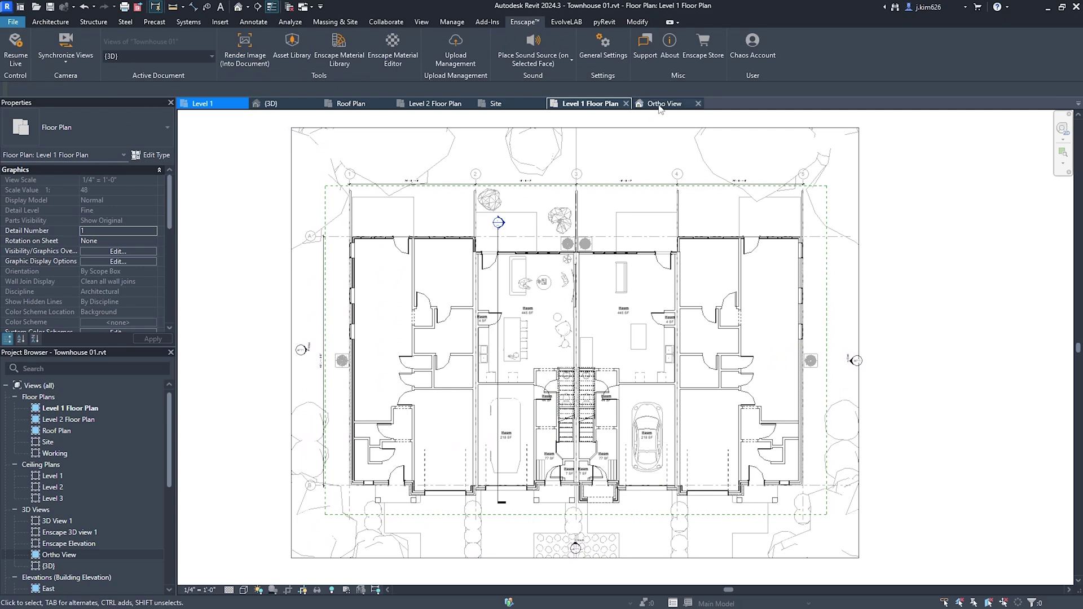
- In the townhouse Ortho View, hide the Entourage and Planting categories via Visibility/Graphics
{"action": "left_click", "coordinate": [663, 103]}
{"action": "left_click_drag", "start_coordinate": [886, 168], "coordinate": [341, 492]}
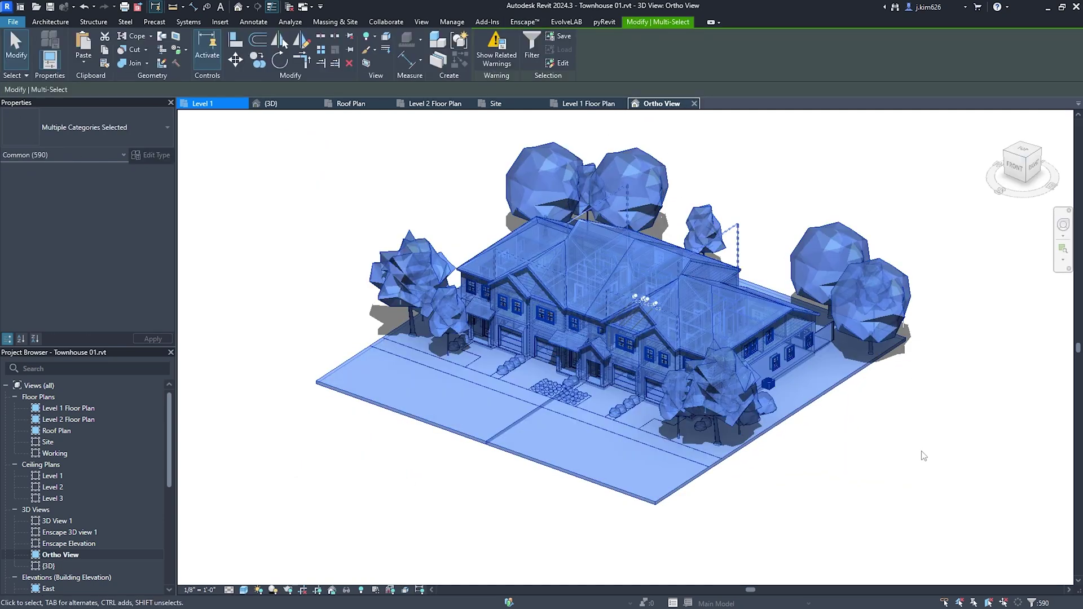
{"action": "key", "text": "Escape"}
{"action": "key", "text": "v"}
{"action": "key", "text": "g"}
{"action": "scroll", "coordinate": [375, 332], "scroll_direction": "down", "scroll_amount": 1}
{"action": "left_click", "coordinate": [380, 361]}
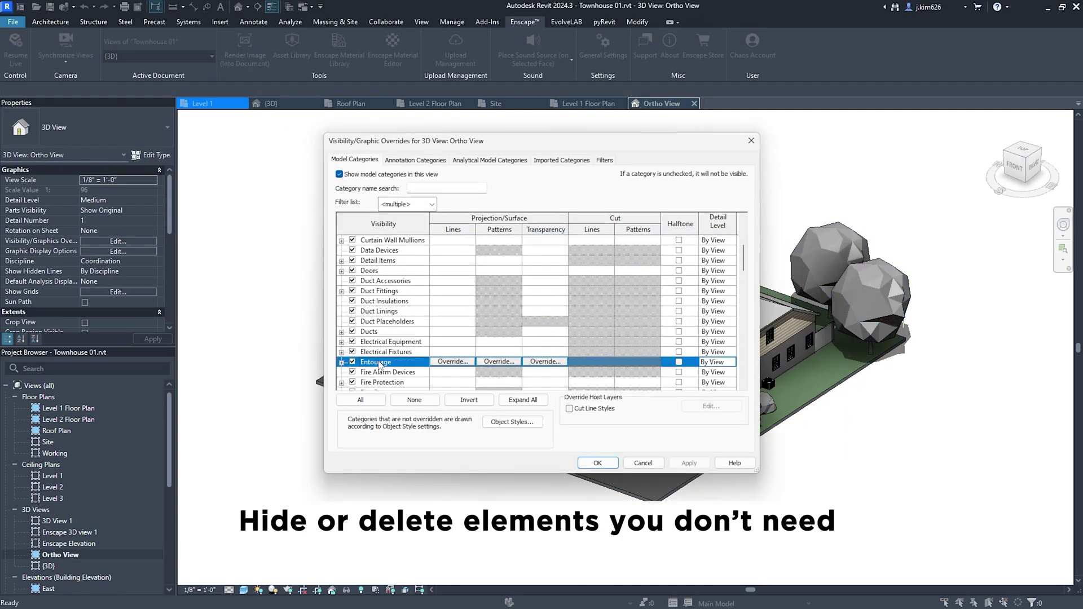
{"action": "scroll", "coordinate": [385, 363], "scroll_direction": "down", "scroll_amount": 3}
{"action": "left_click", "coordinate": [599, 462]}
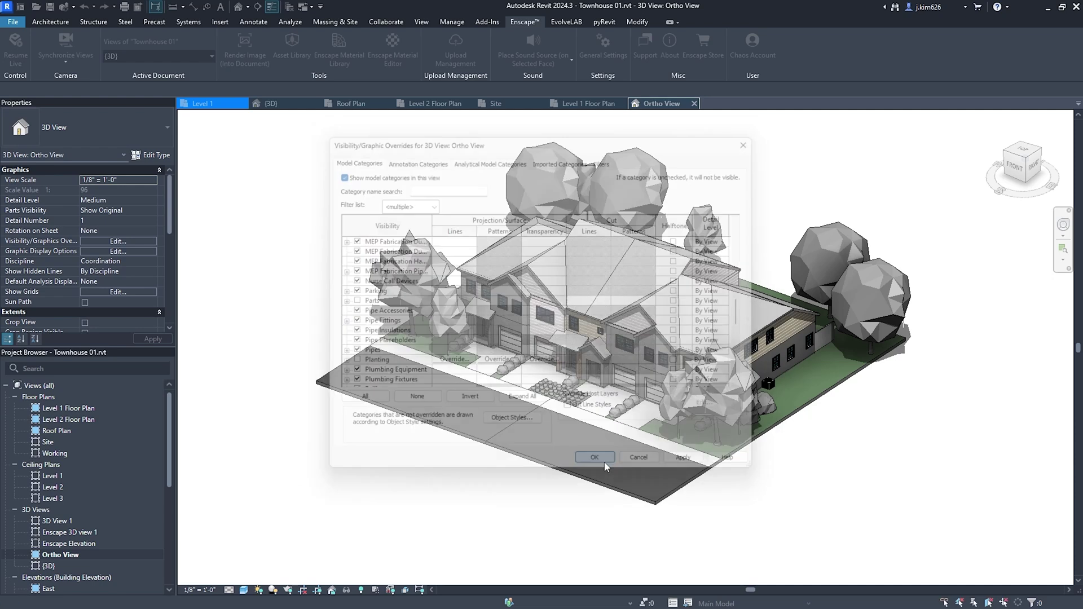
- Save the project as a new file, then switch on False Color in Enscape's Impact settings
{"action": "left_click", "coordinate": [13, 22]}
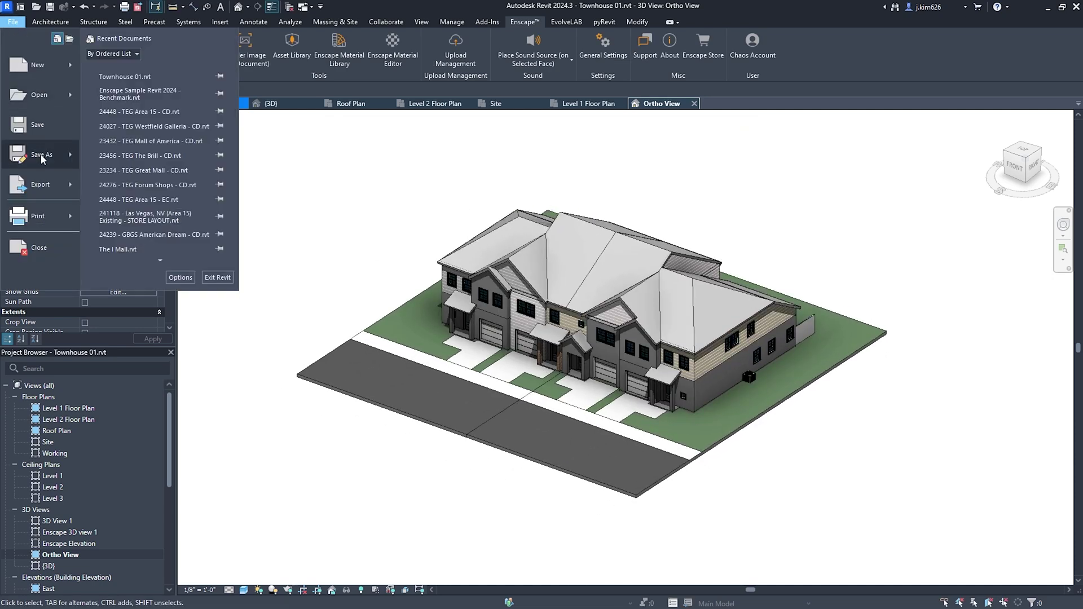
{"action": "left_click", "coordinate": [162, 121]}
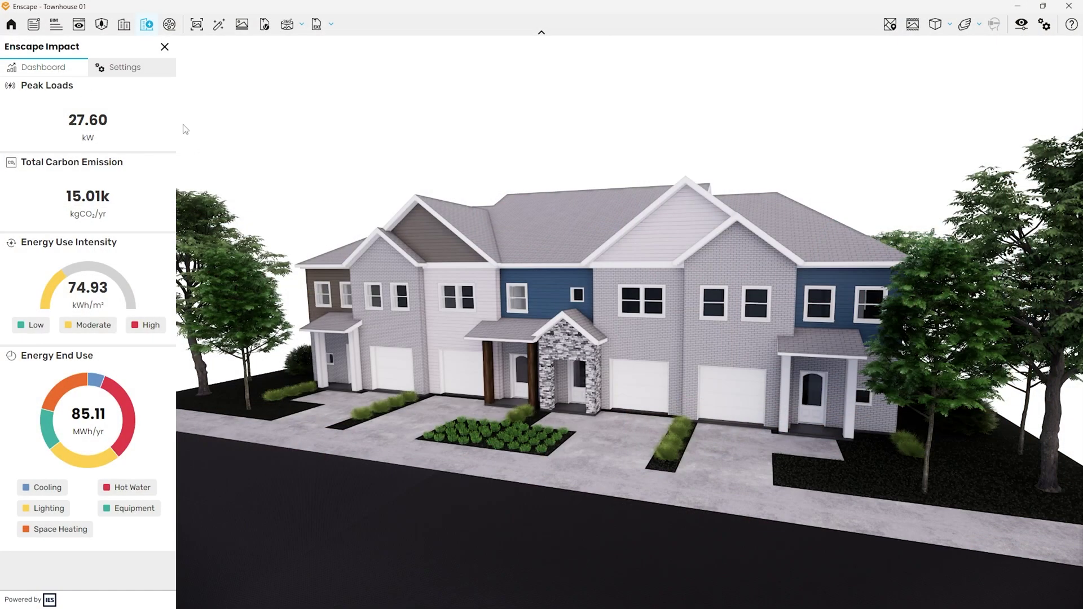
{"action": "left_click", "coordinate": [125, 67]}
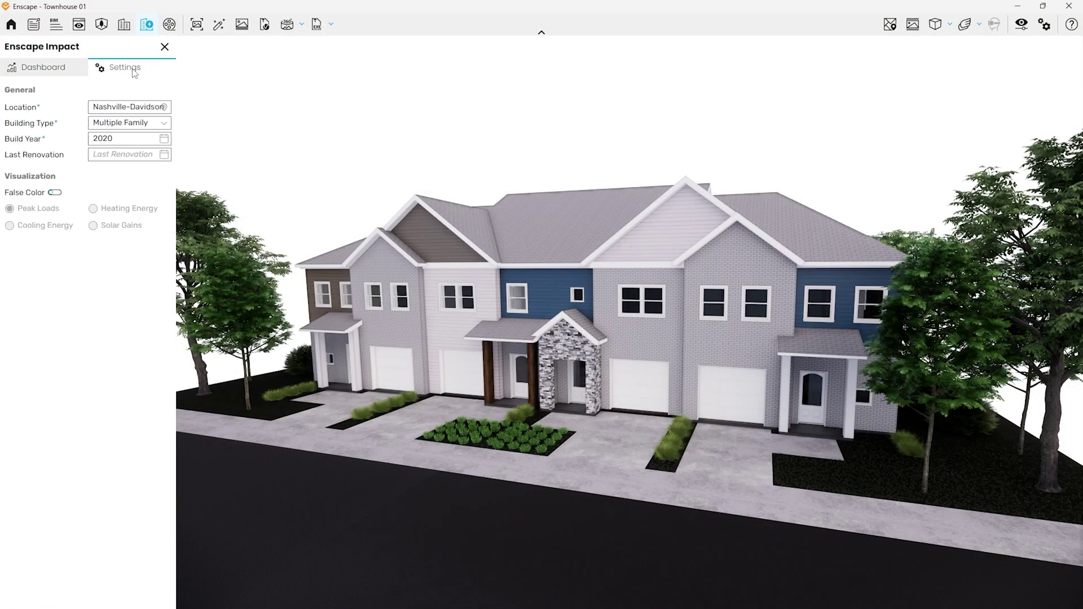
{"action": "left_click", "coordinate": [55, 192]}
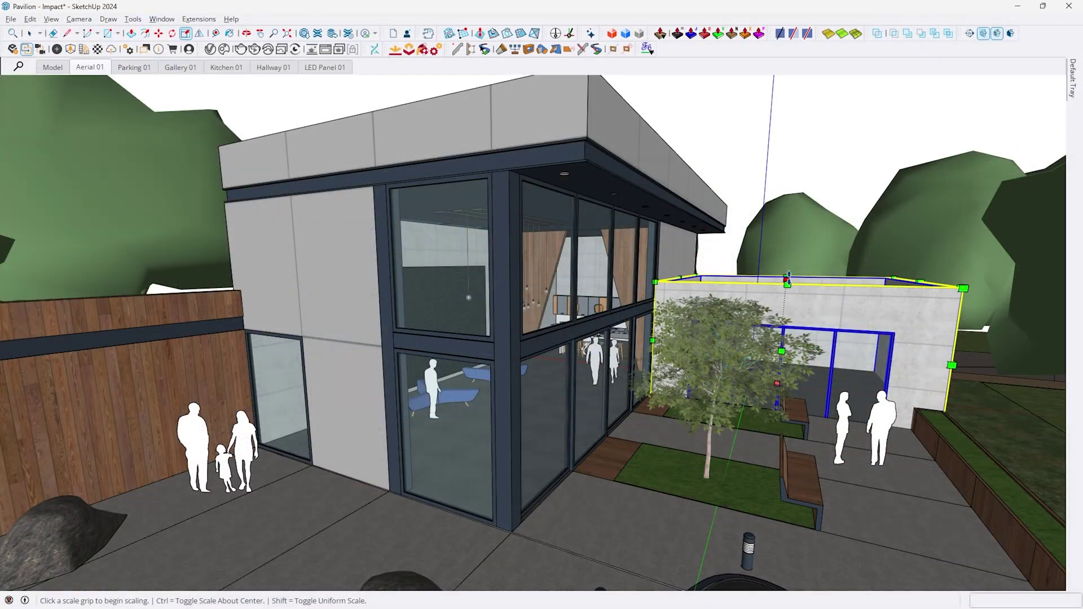
- Scale the pavilion's rear block up slightly in SketchUp
{"action": "middle_click_drag", "start_coordinate": [706, 190], "coordinate": [584, 91]}
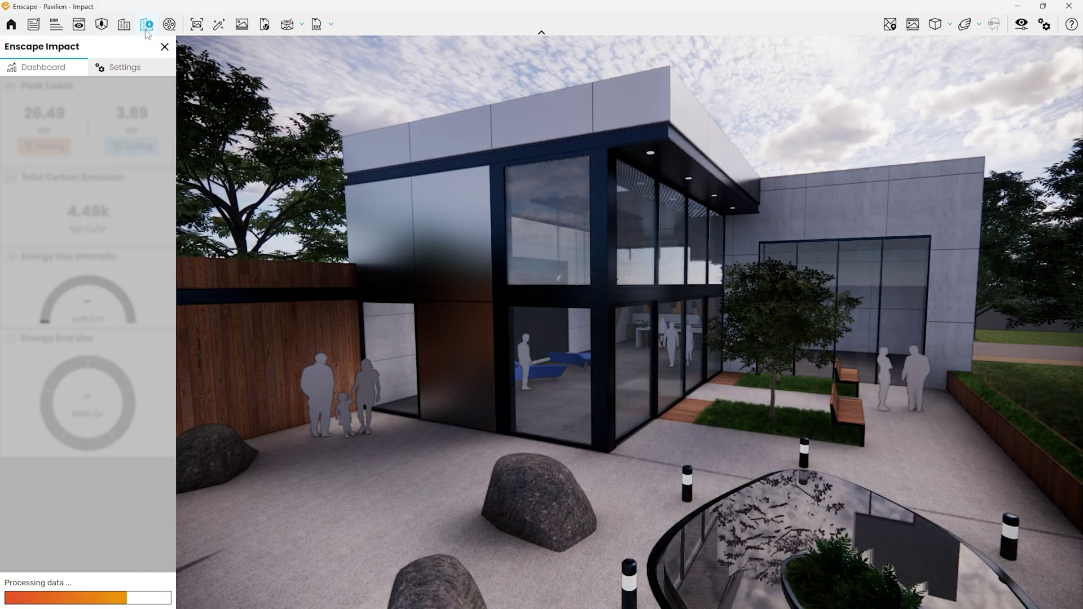